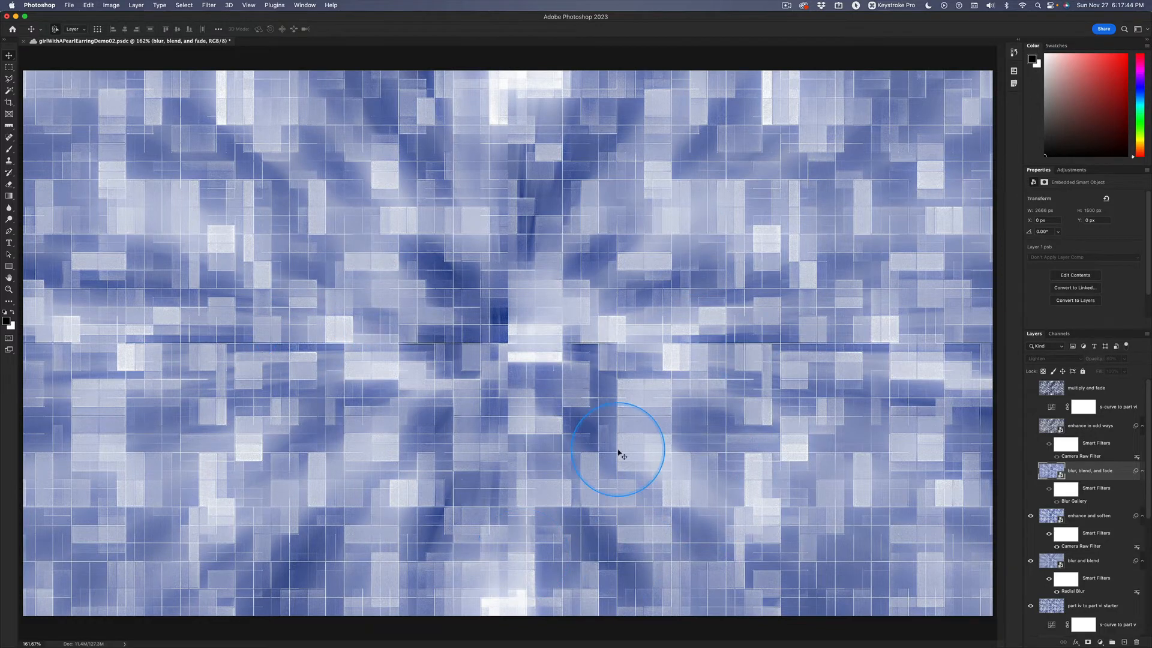
Save the document and compare the image with the "blur, blend, and fade" layer shown and hidden.
key("super+s")
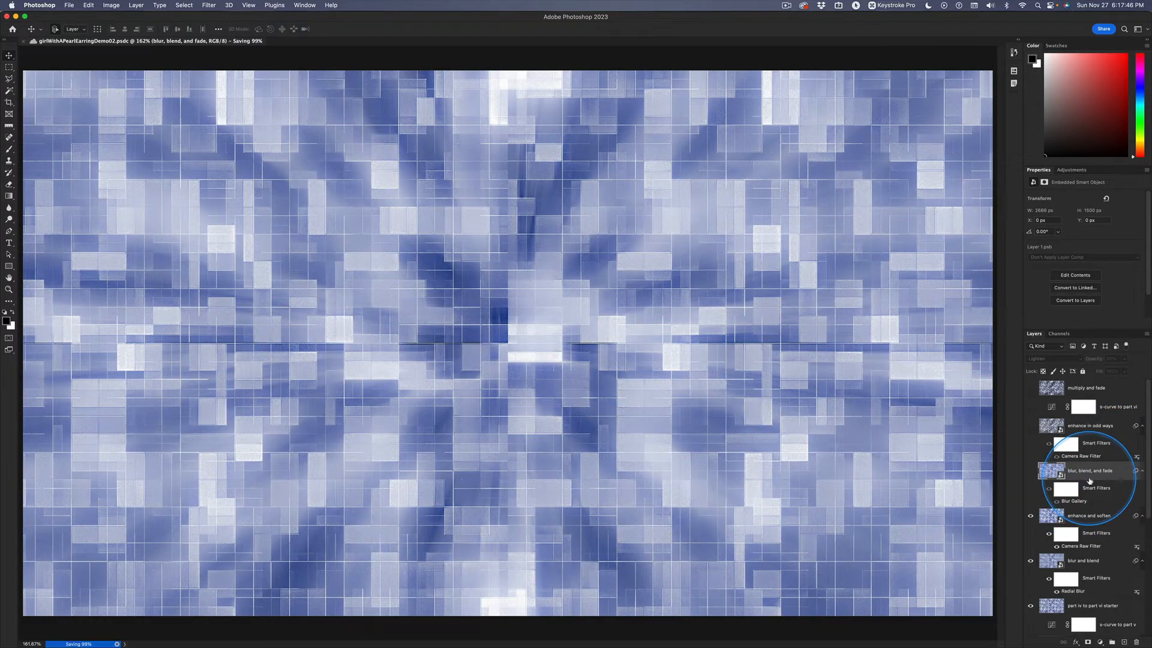
left_click(1029, 471)
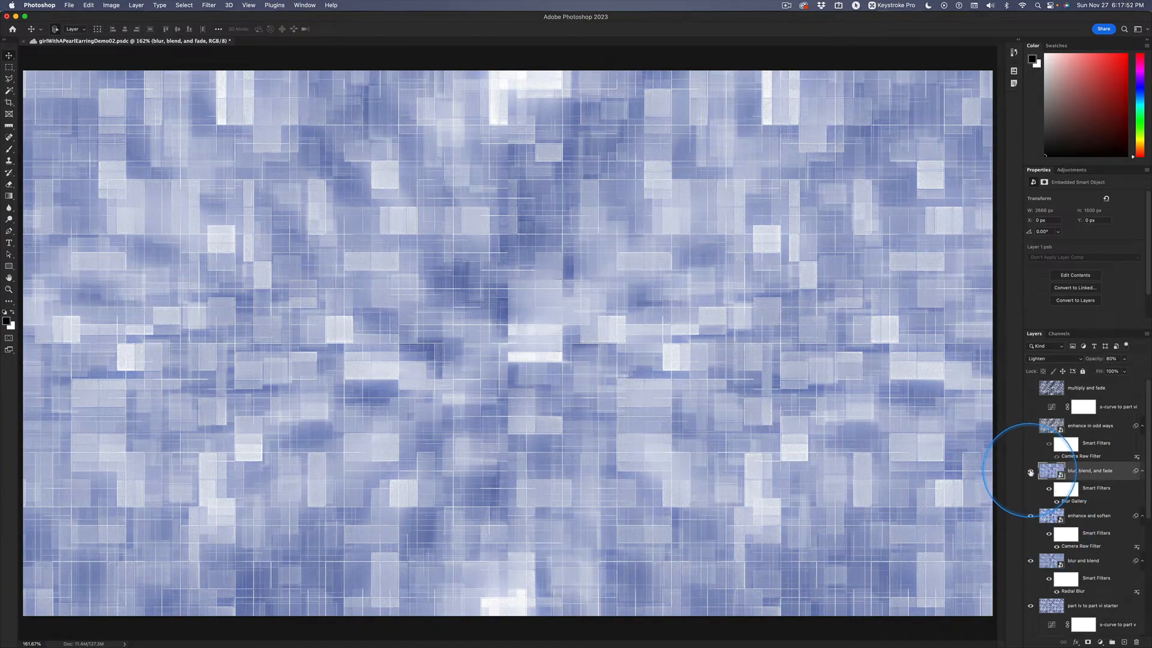
left_click(1030, 472)
left_click(1031, 471)
left_click(1030, 471)
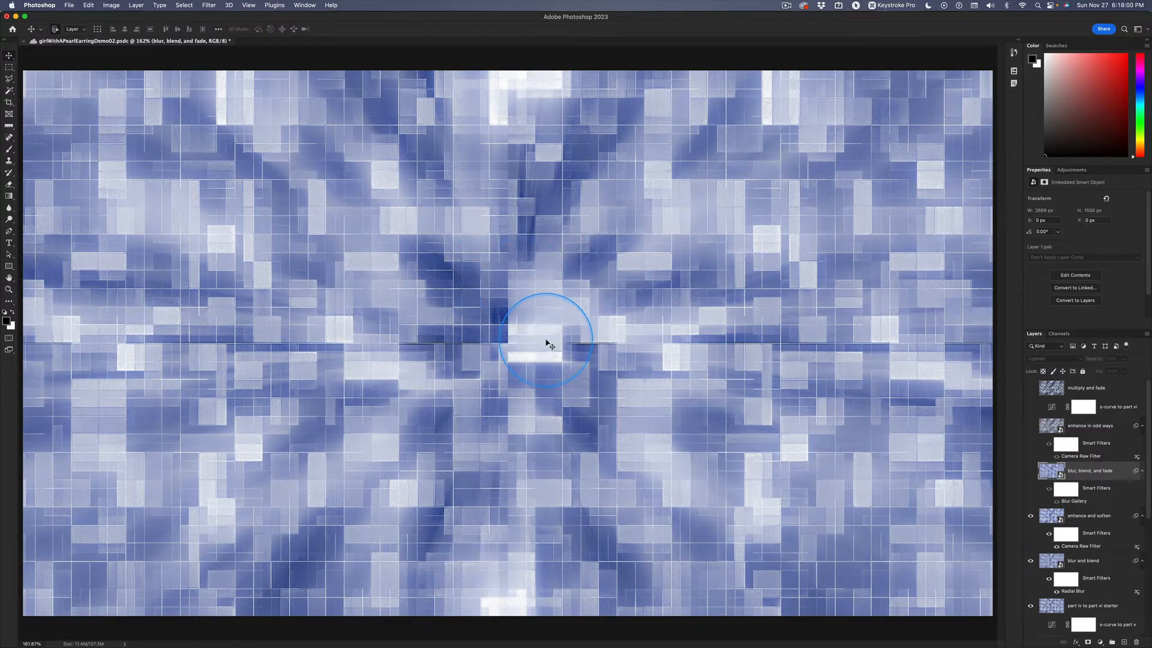
left_click(1029, 471)
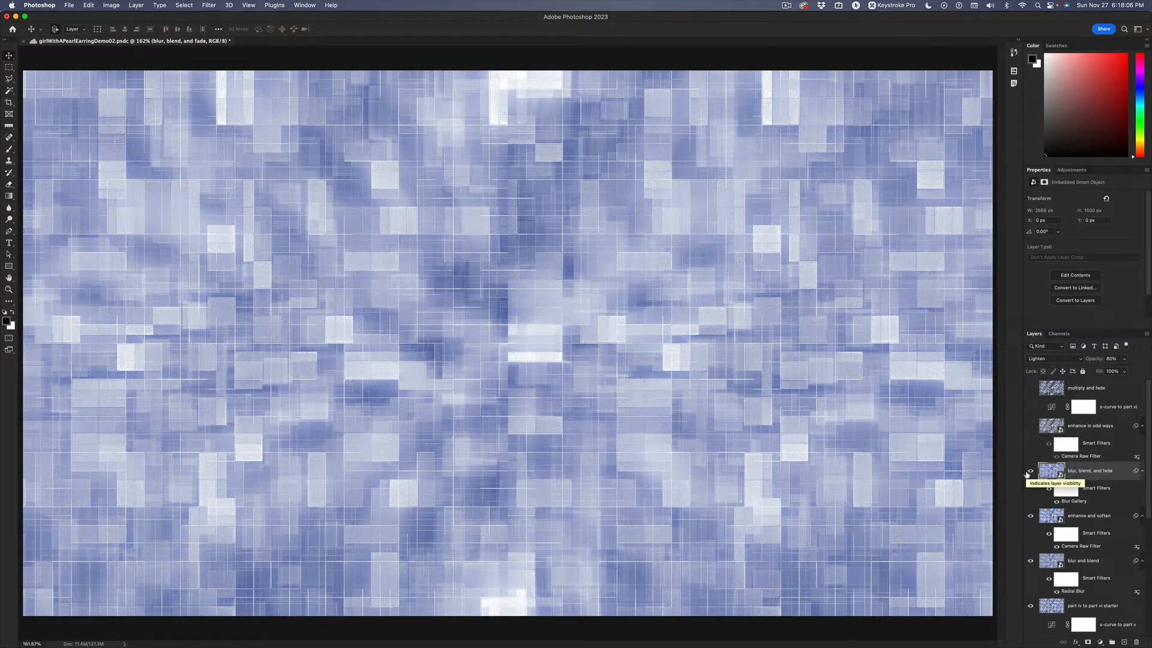
left_click(1027, 473)
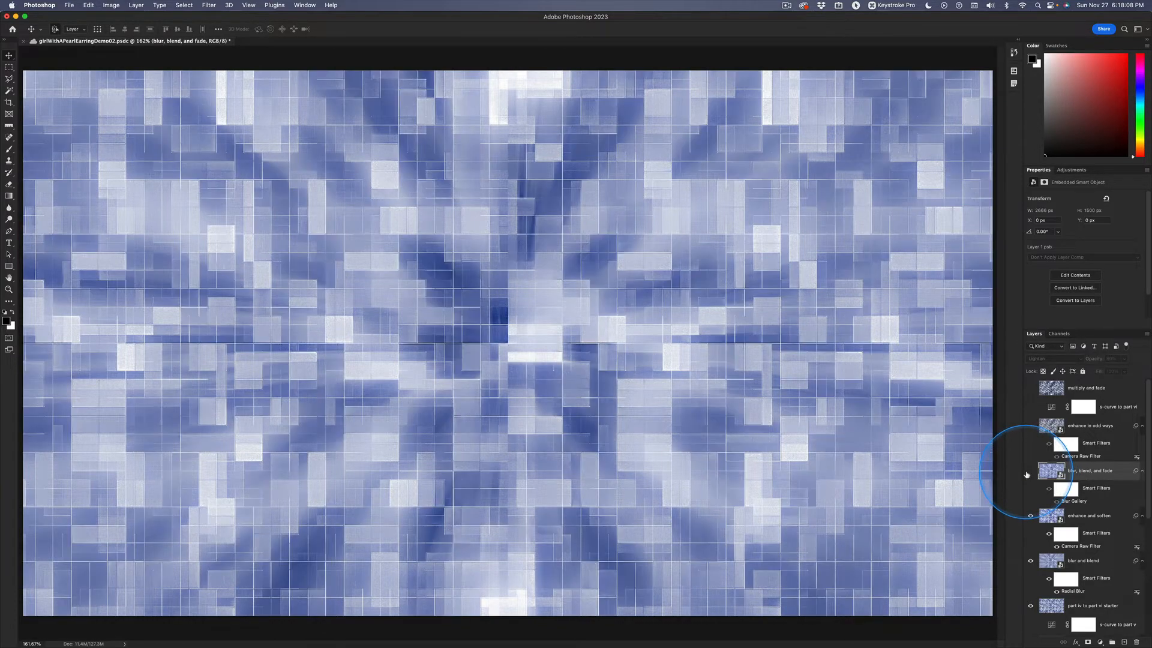
left_click(1029, 472)
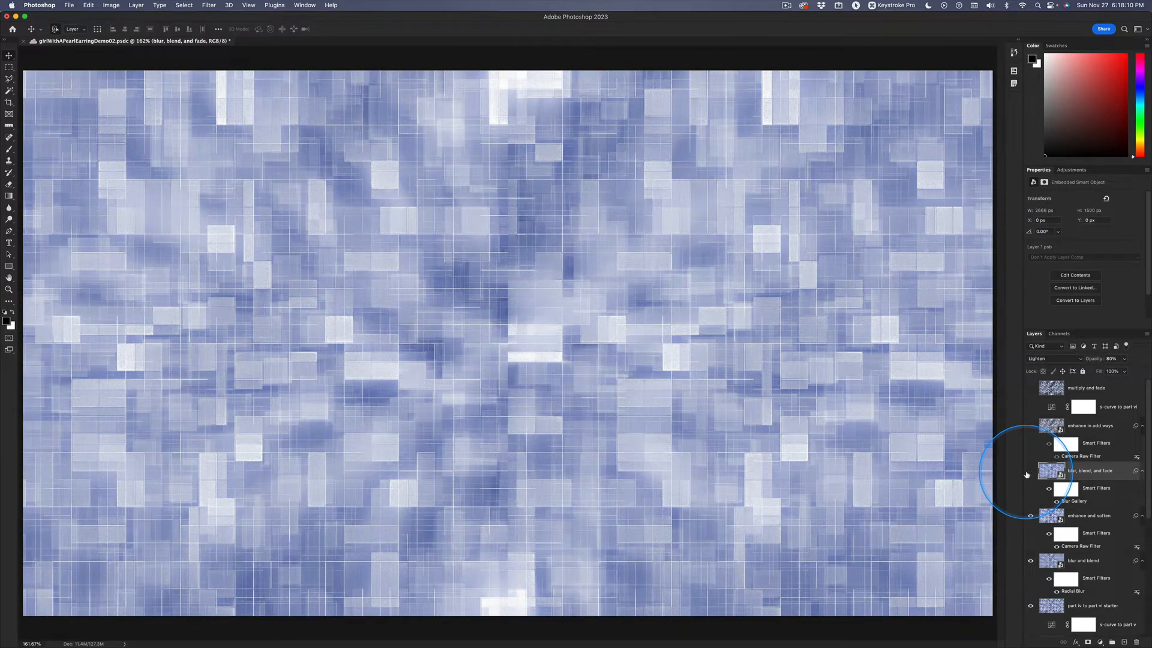
left_click(1027, 473)
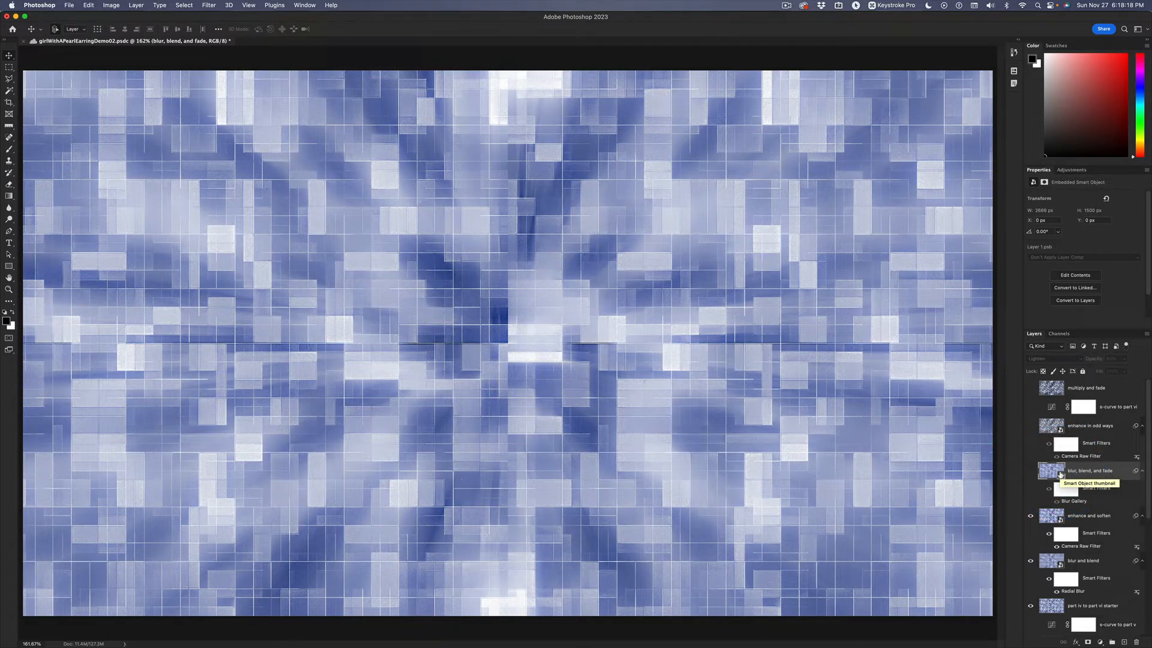
key("ctrl+alt")
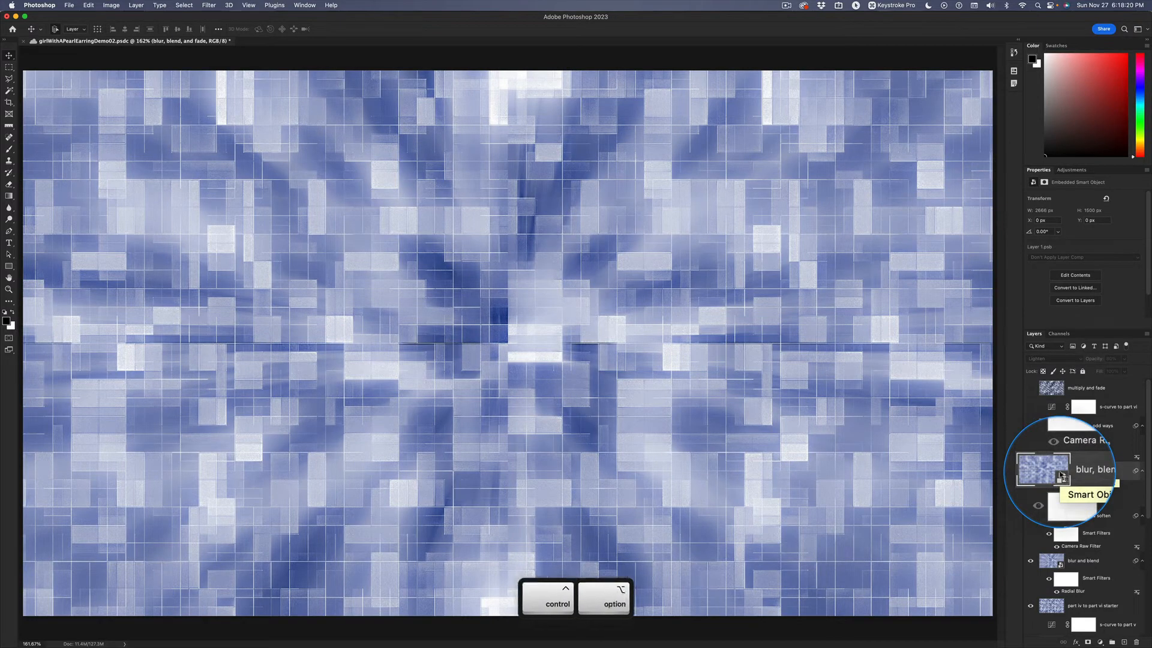
key("super")
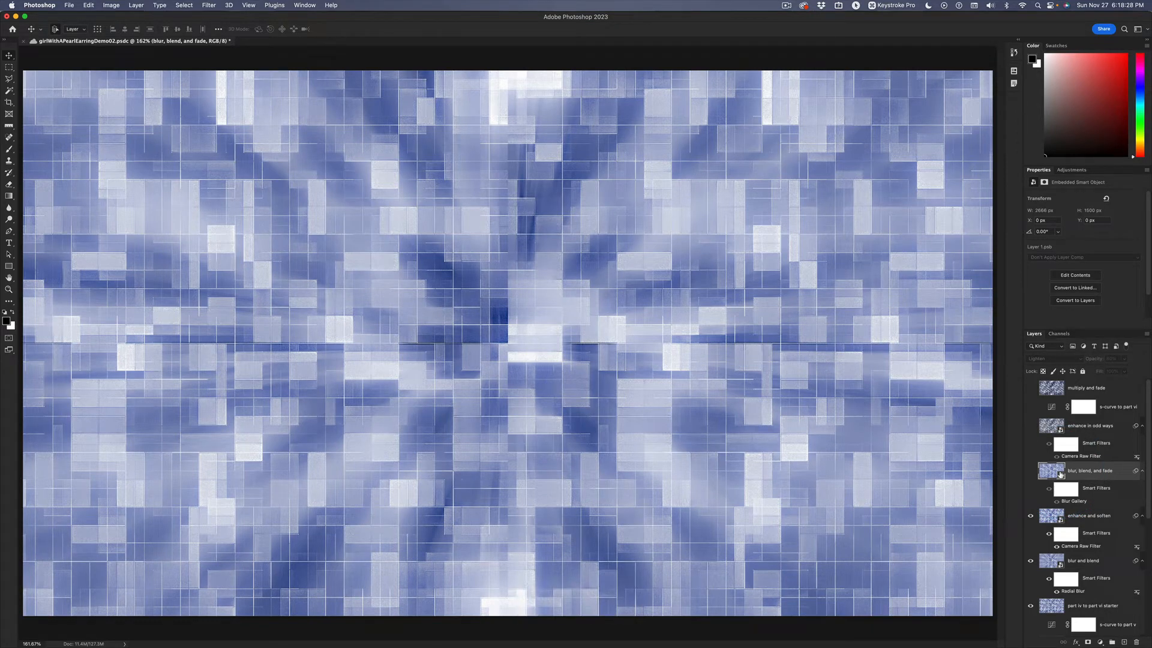
Show the "blur, blend, and fade" layer and review its Blur Gallery Path Blur settings, accepting them as they are.
left_click(1030, 471)
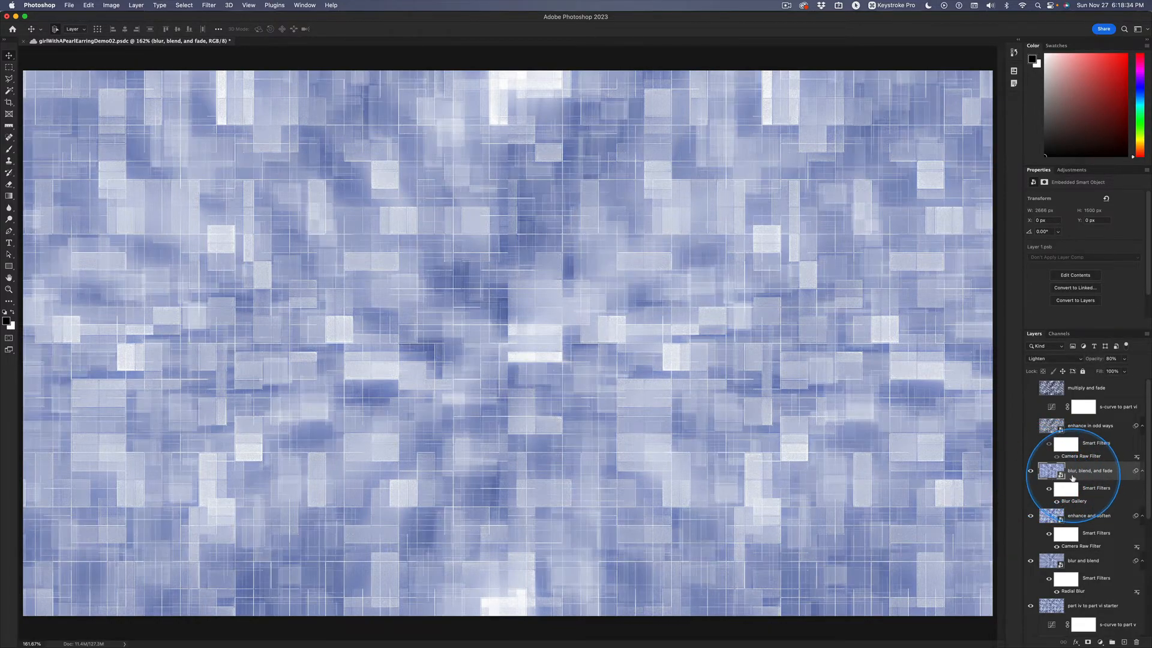
double_click(1060, 503)
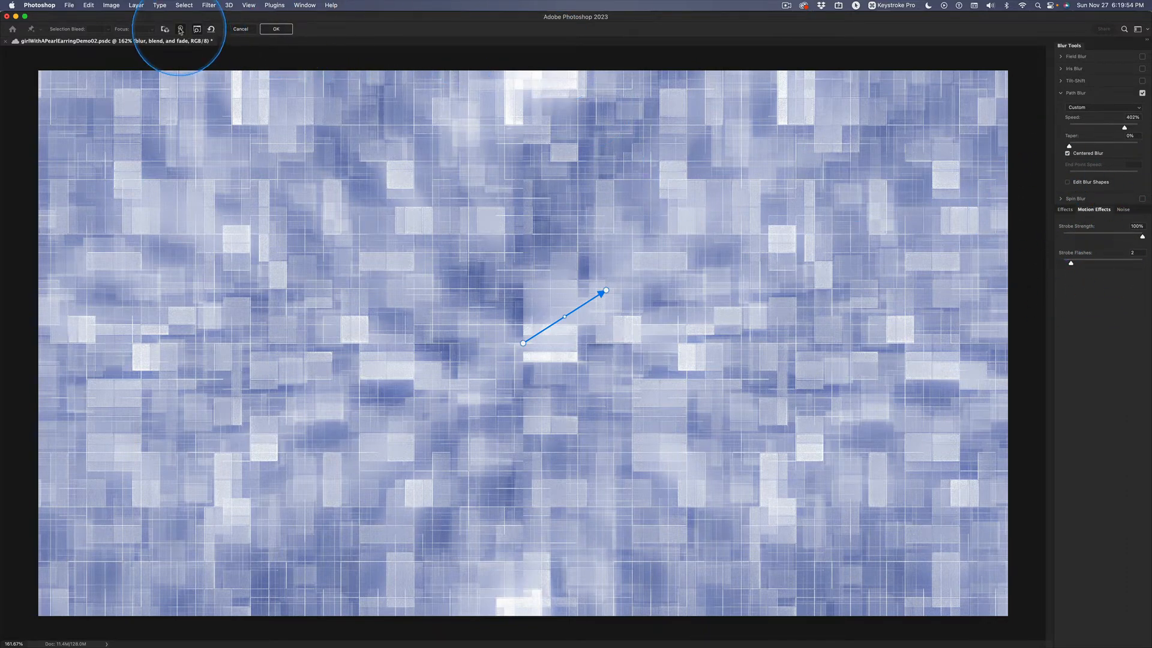
left_click(276, 29)
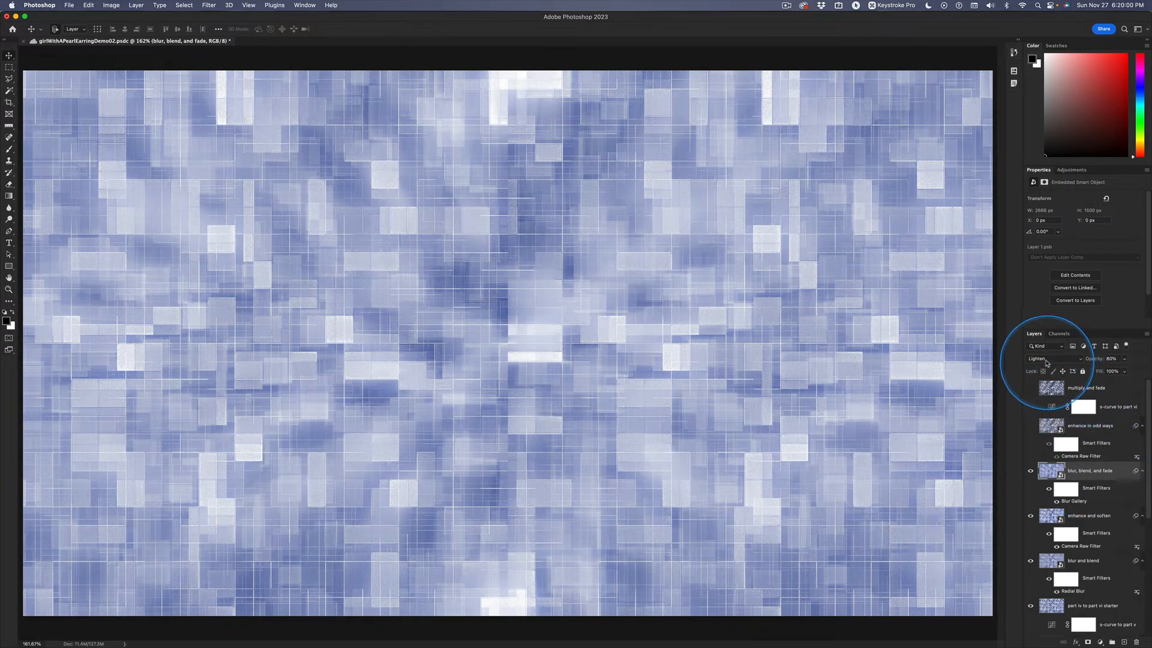
Try the Normal blend mode on the "blur, blend, and fade" layer and restore it to Lighten.
left_click(1046, 359)
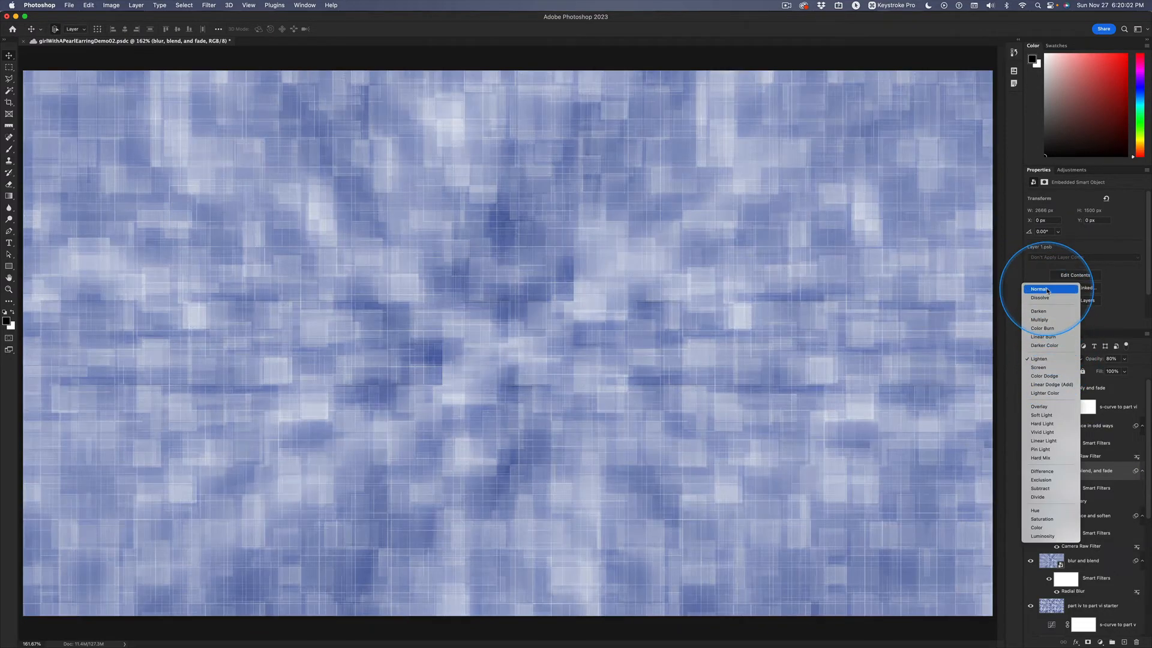
left_click(1048, 290)
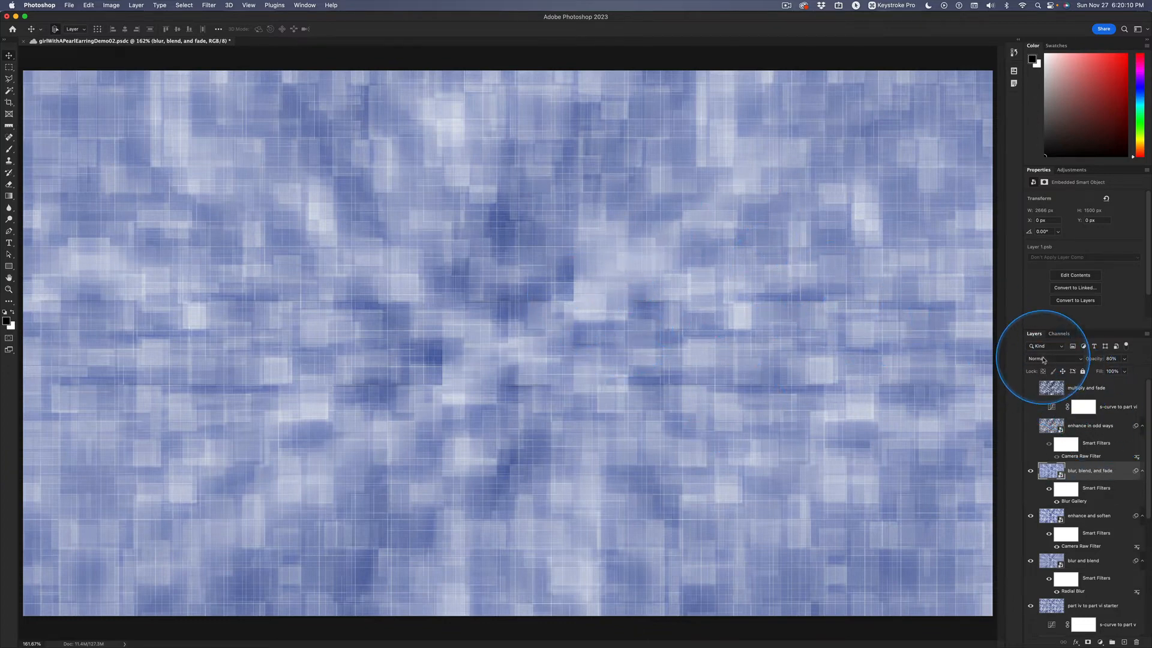
left_click(1042, 360)
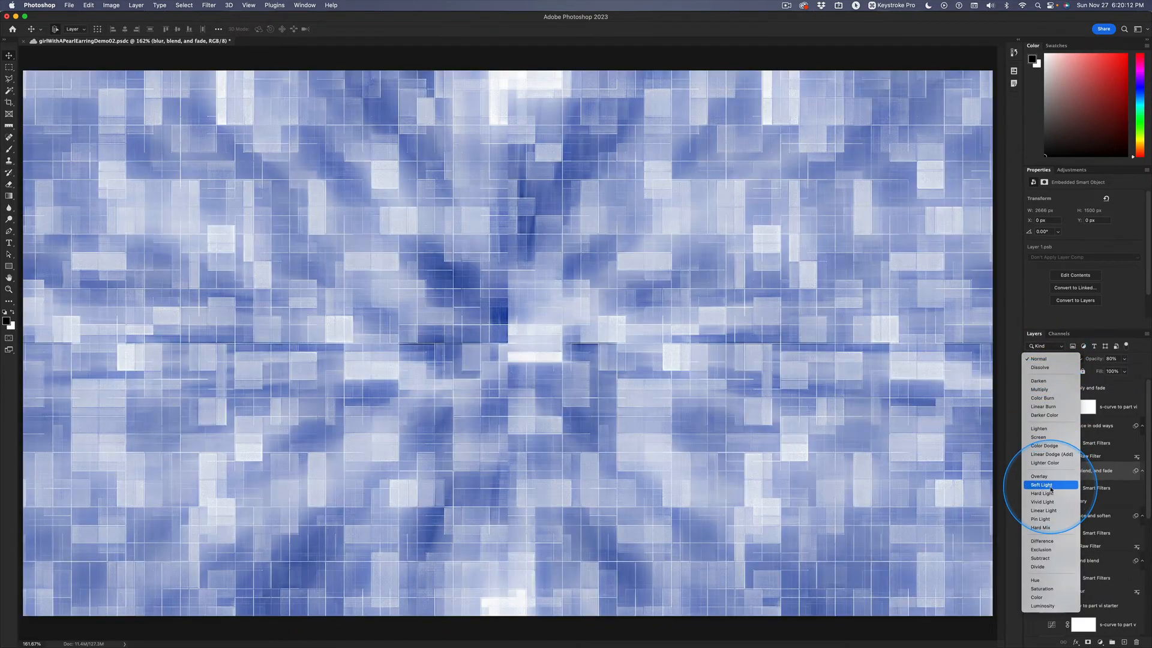
left_click(1043, 428)
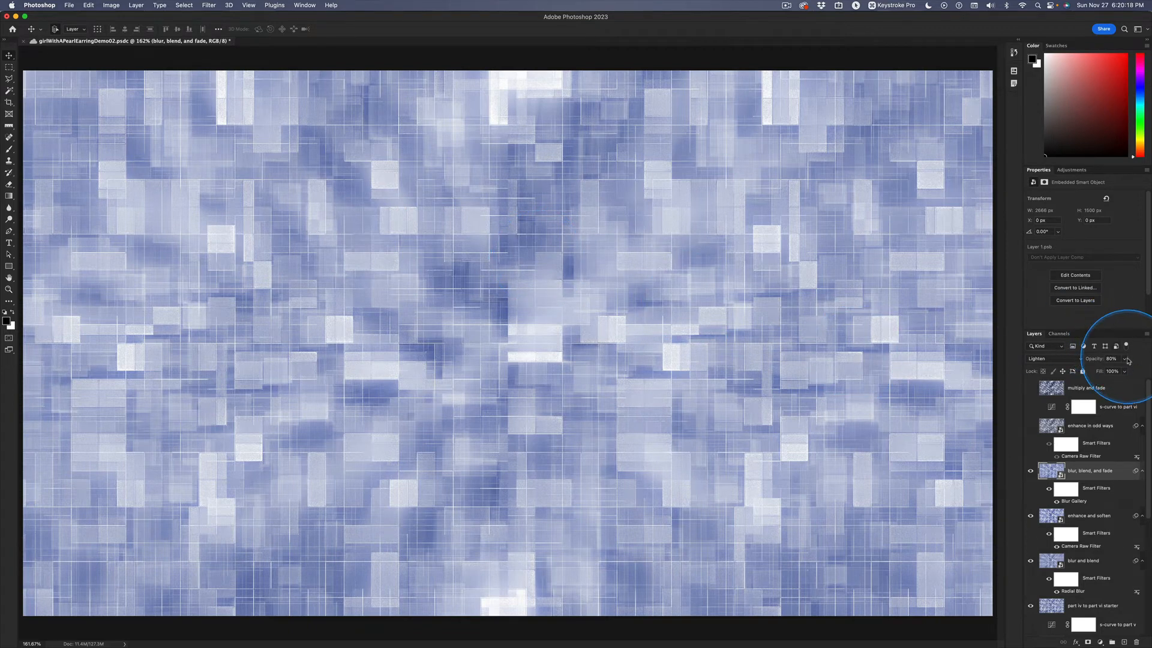
Try the "blur, blend, and fade" layer at 100%, 20% and 50% opacity and set it back to 80%.
key("ctrl")
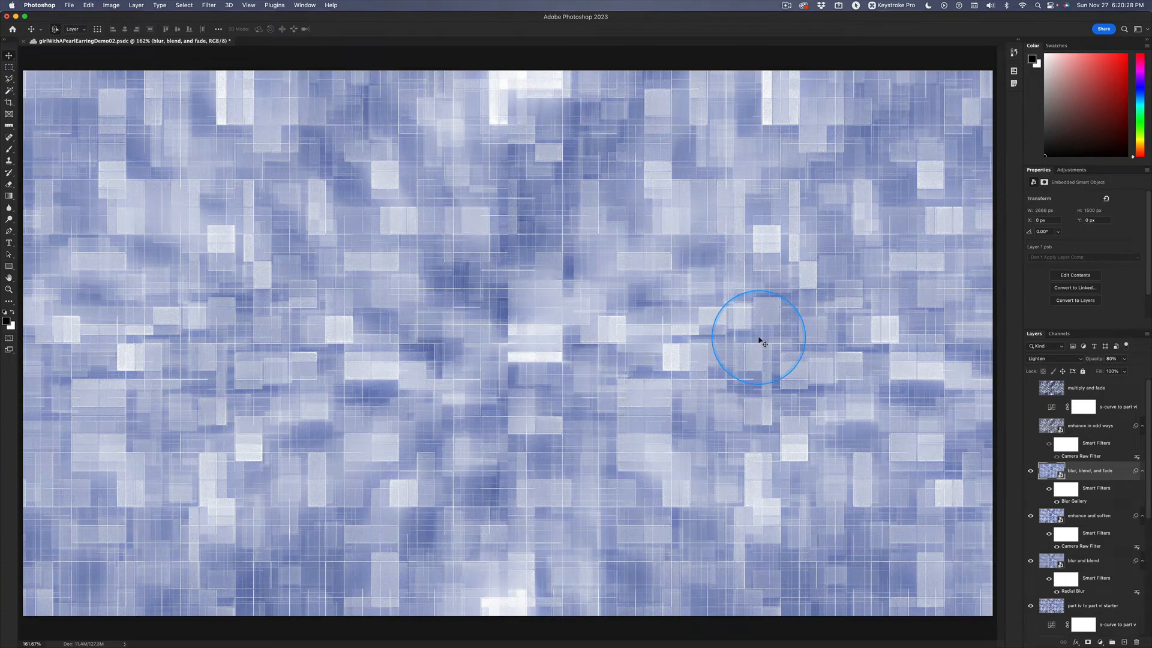
key("0")
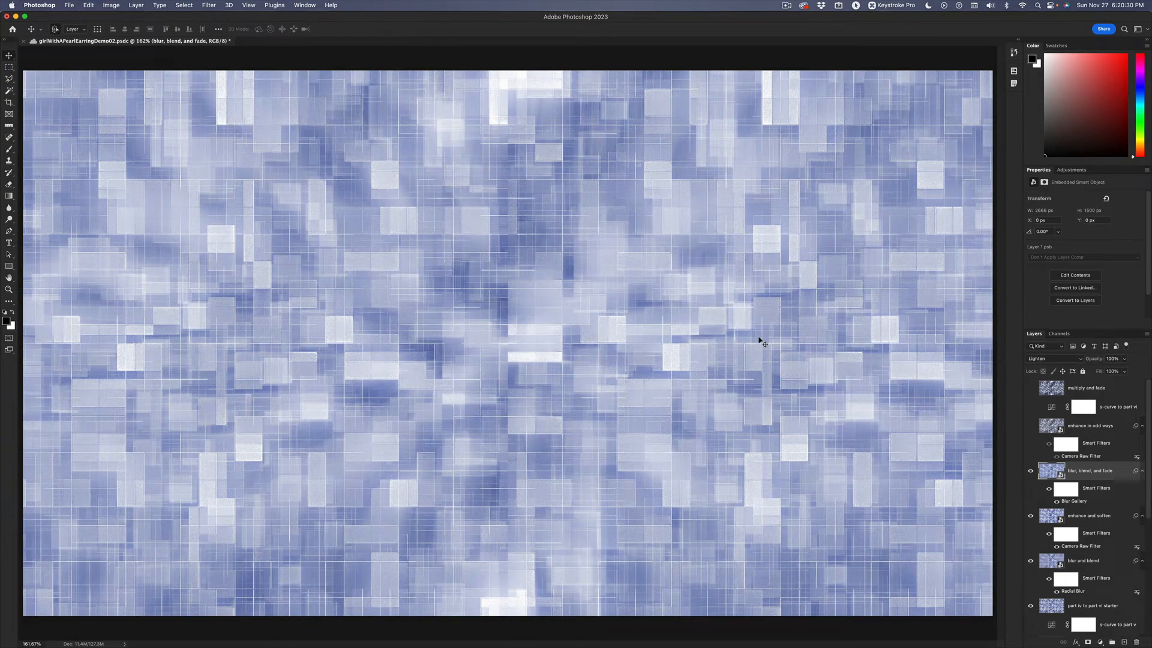
key("2")
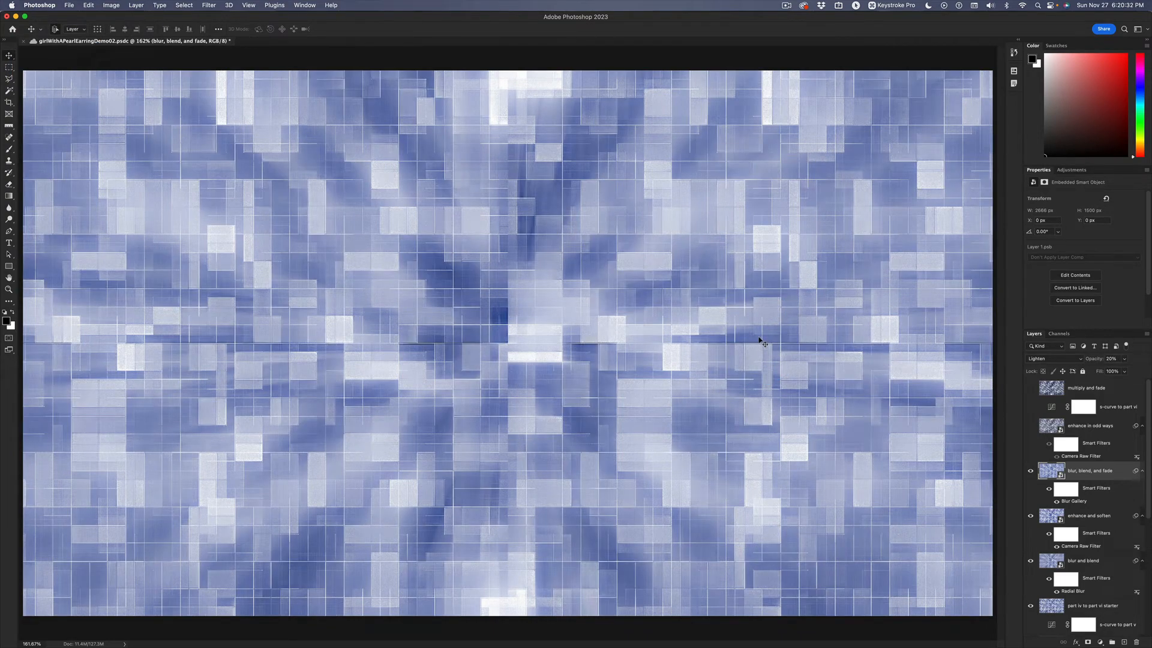
key("5")
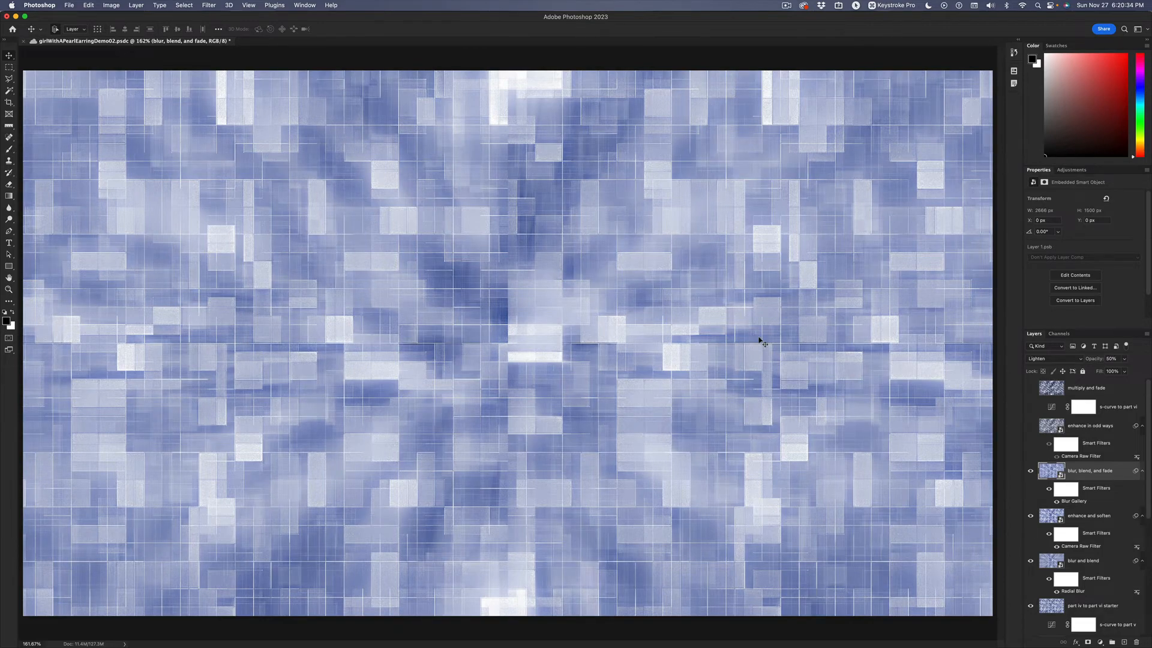
key("8")
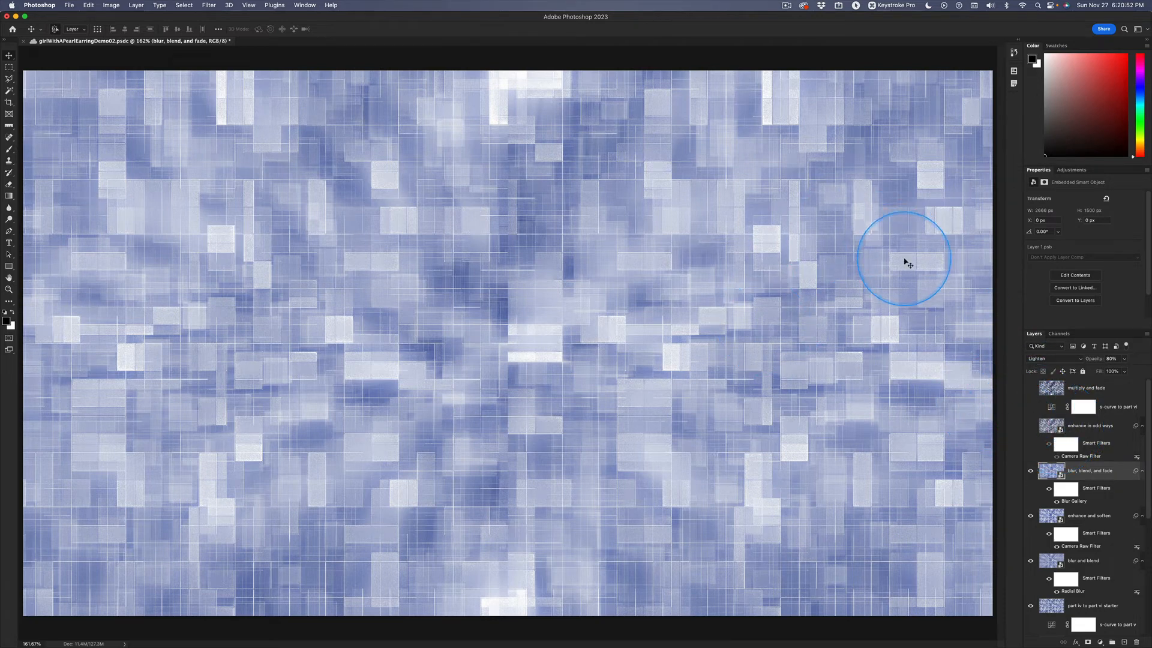
Compare the image with and without the "enhance in odd ways" layer, leave it shown and select it.
left_click(1031, 426)
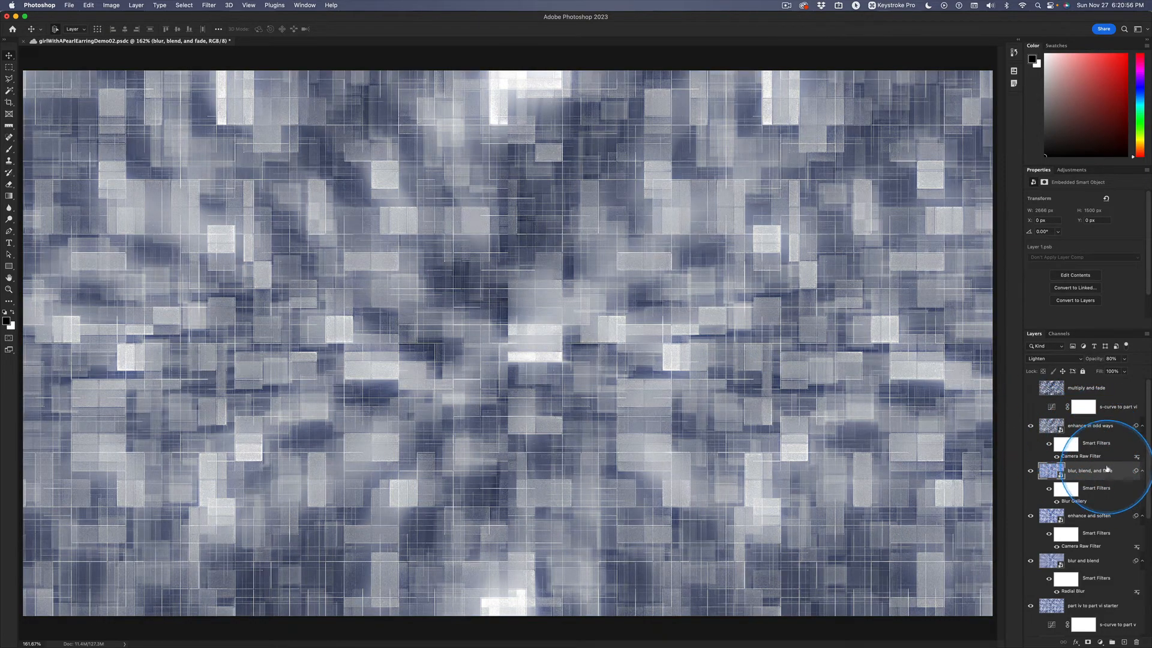
left_click(1032, 427)
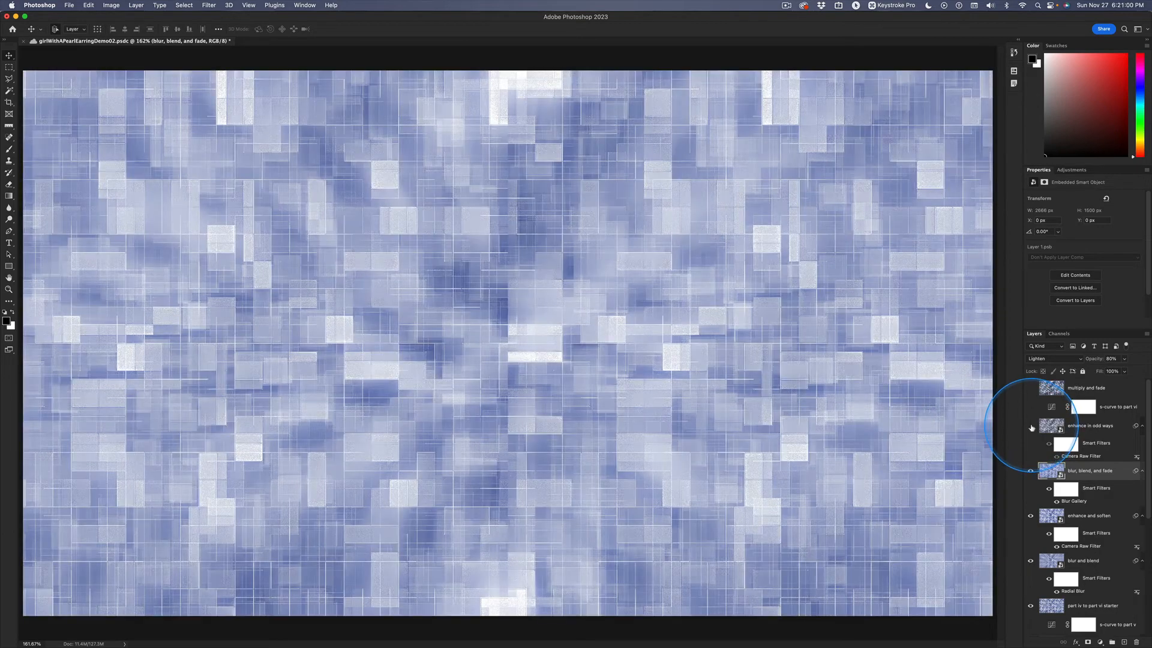
left_click(1031, 427)
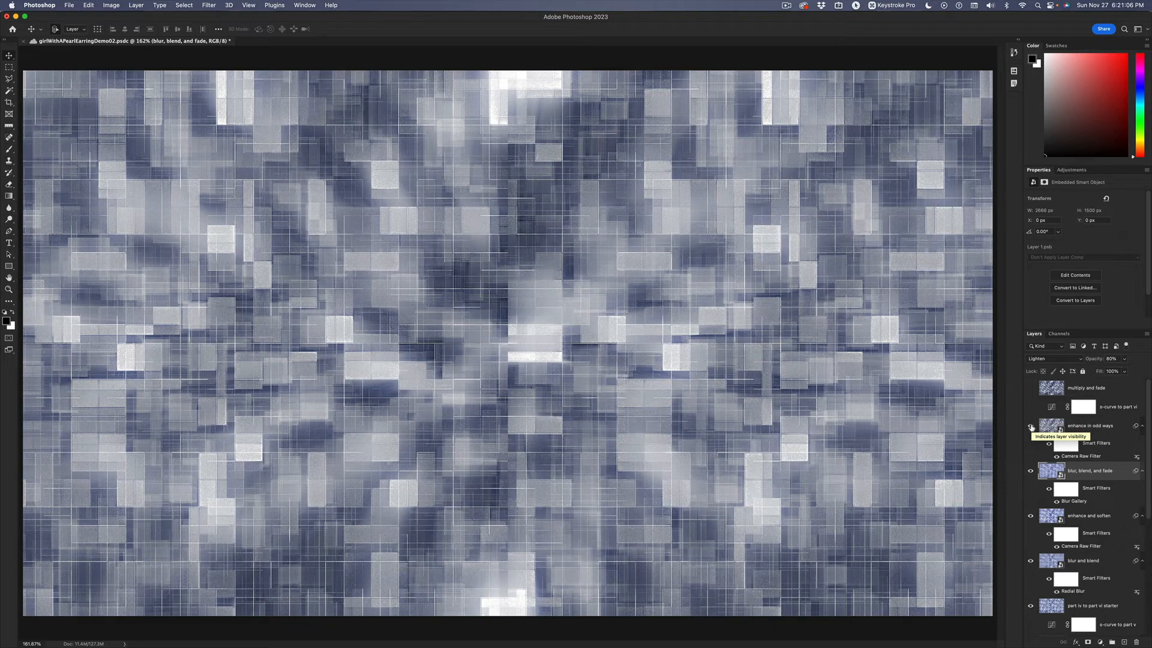
left_click(1050, 425)
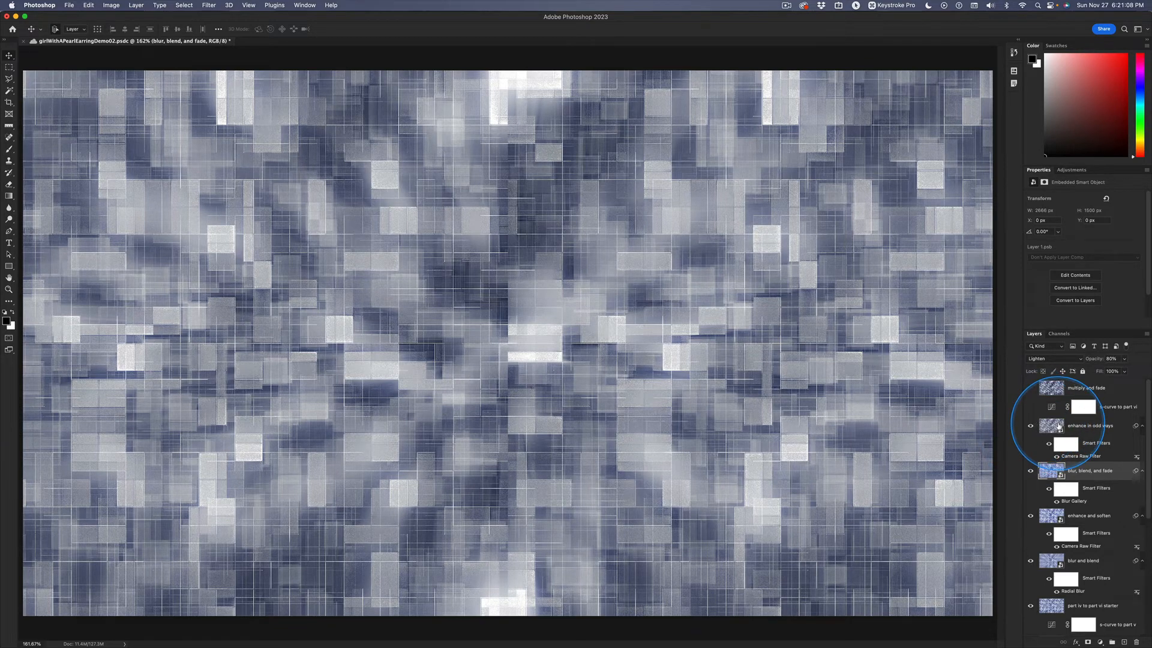
left_click(1068, 426)
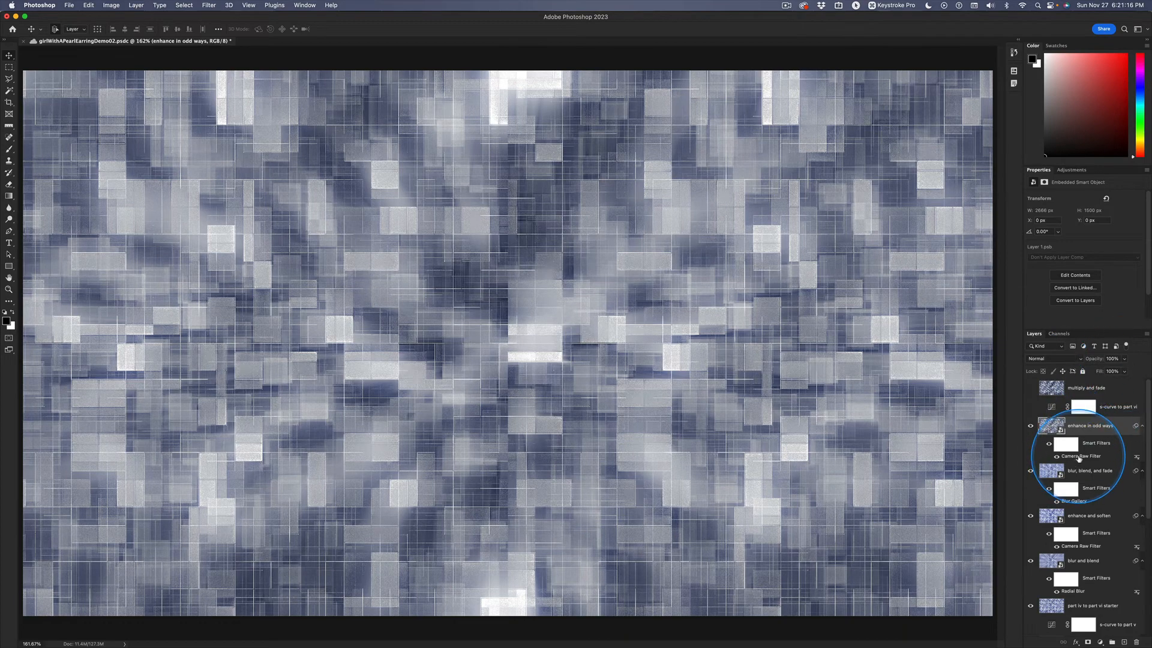
Review the Camera Raw filter on the "enhance in odd ways" layer, comparing its adjustments undone and redone, and accept the existing settings.
double_click(1078, 457)
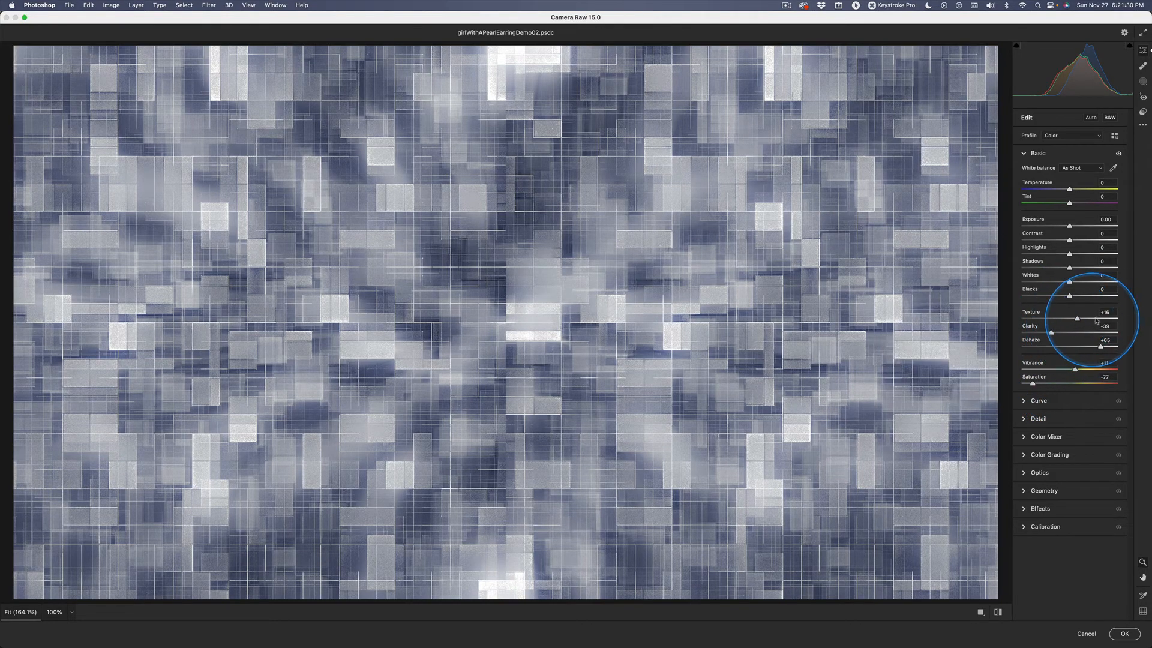
key("ctrl")
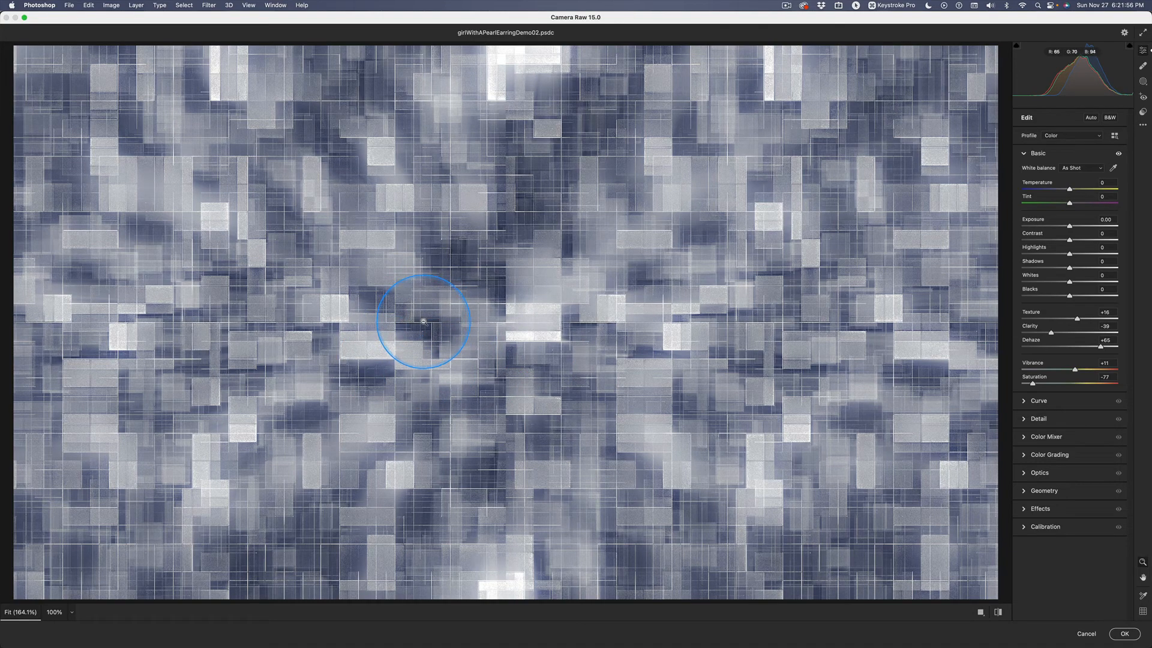
key("super+z")
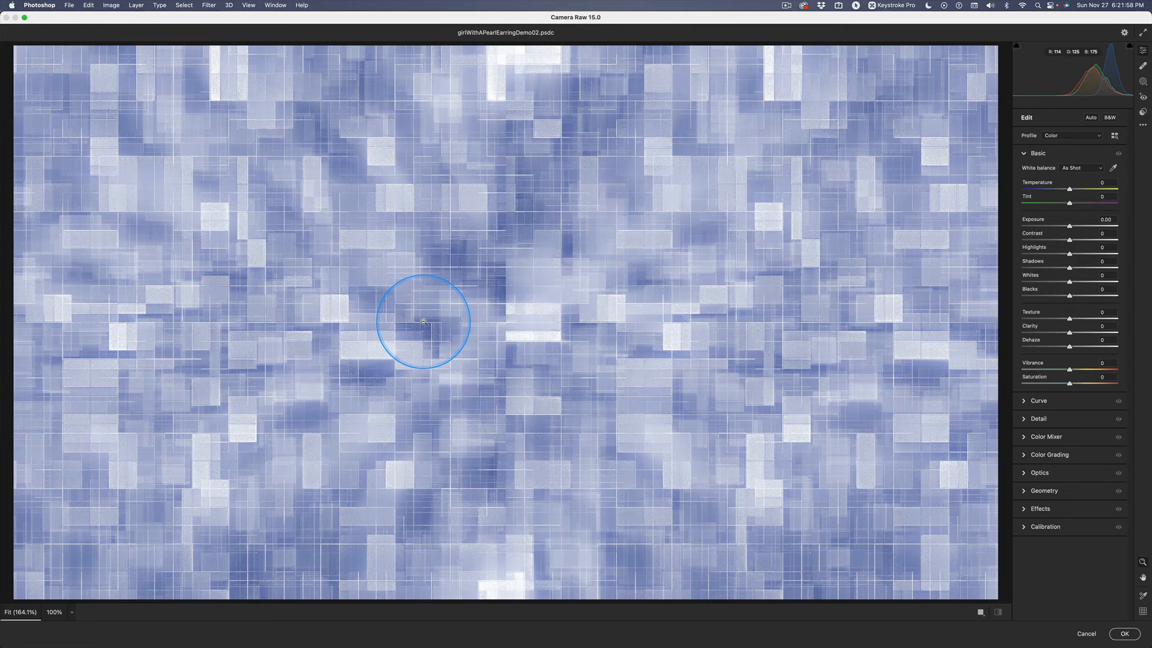
key("super+shift+z")
key("super+z")
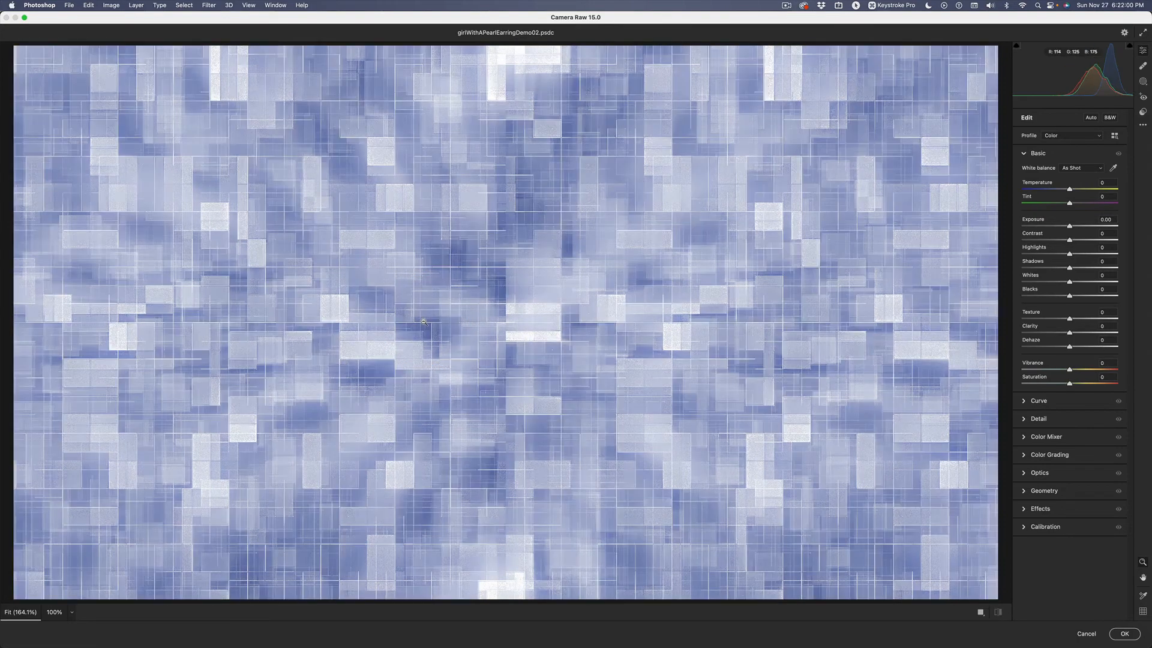
key("super+shift+z")
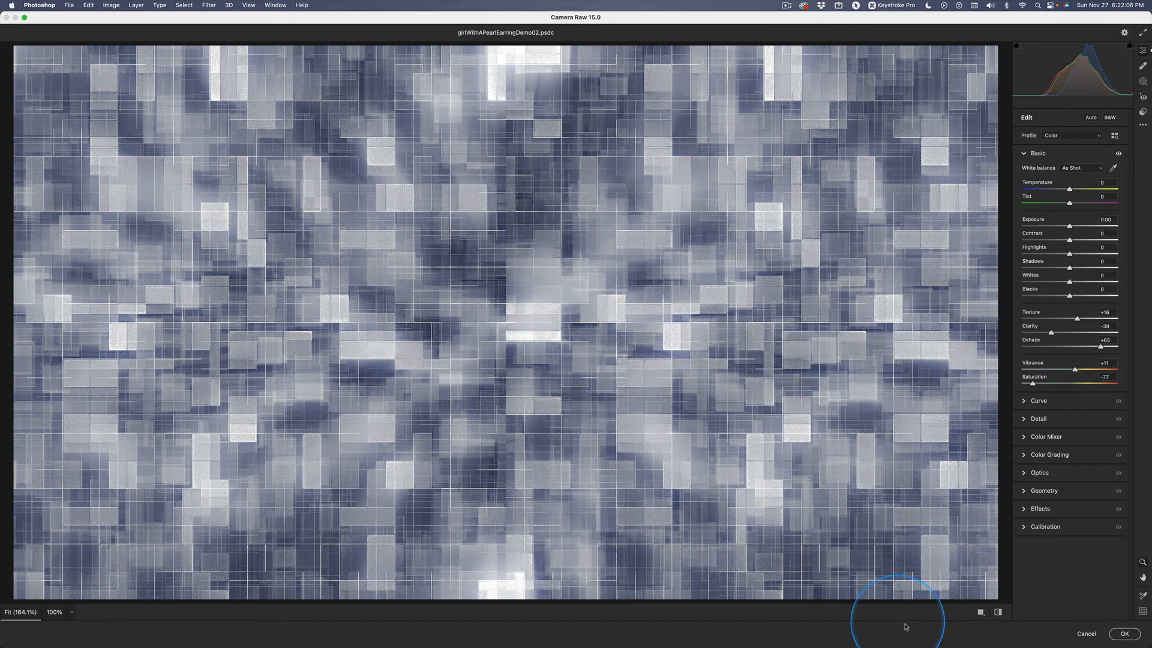
left_click(1124, 634)
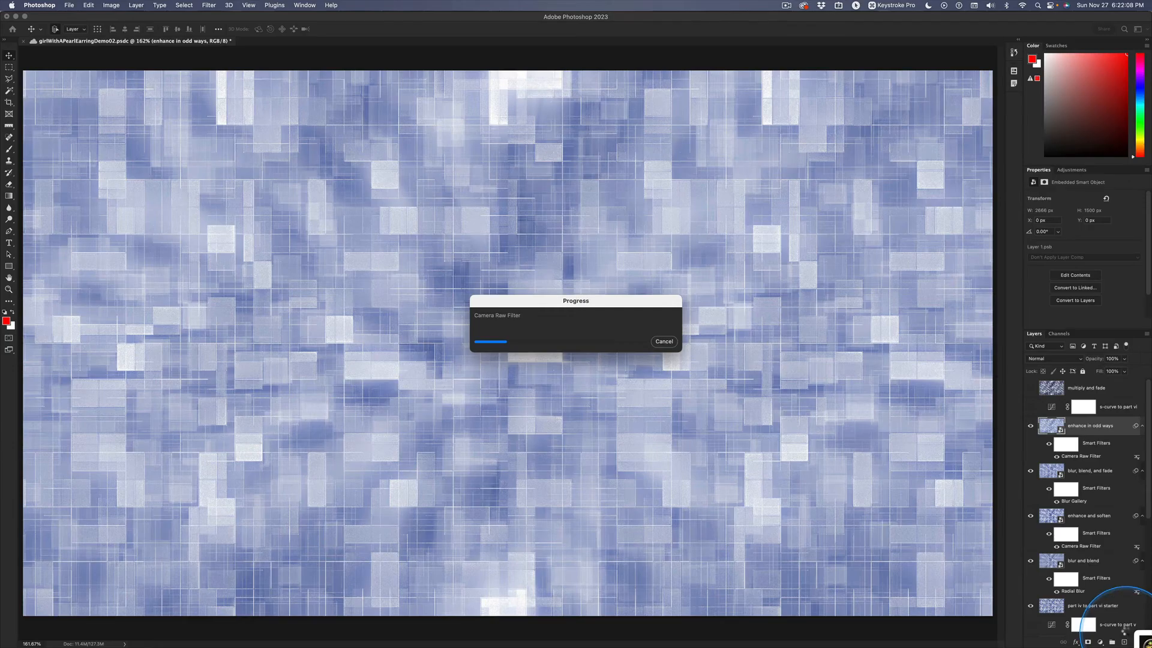